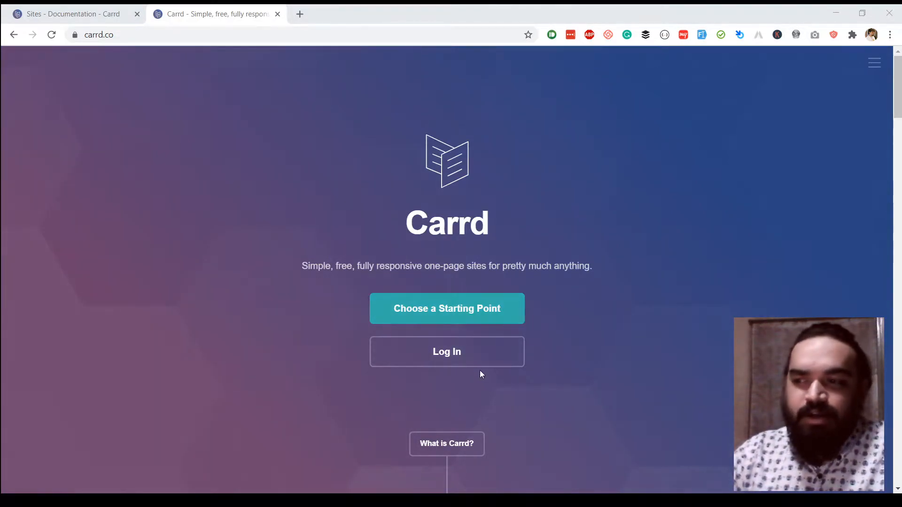
Go from the Carrd log-in page to the account sign-up form.
{"action": "left_click", "coordinate": [489, 356]}
{"action": "left_click", "coordinate": [127, 14]}
{"action": "left_click", "coordinate": [137, 13]}
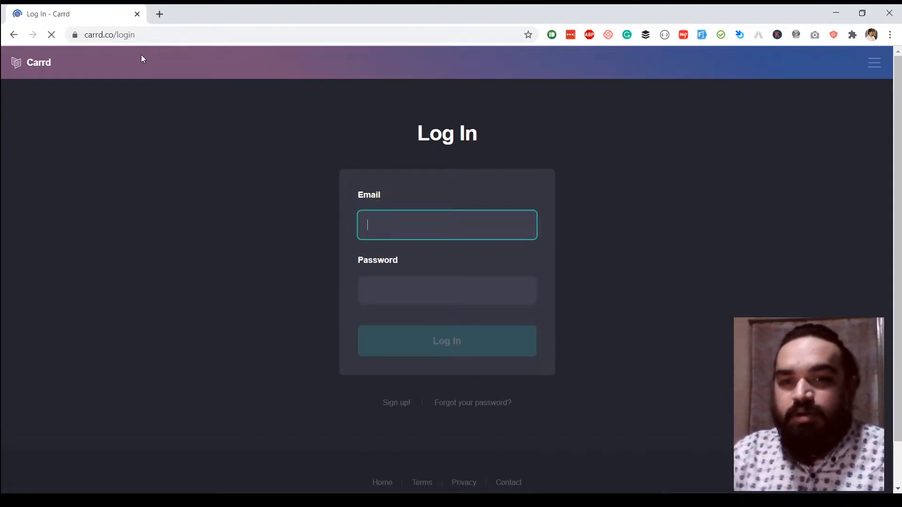
{"action": "scroll", "coordinate": [446, 370], "scroll_direction": "down", "scroll_amount": 1}
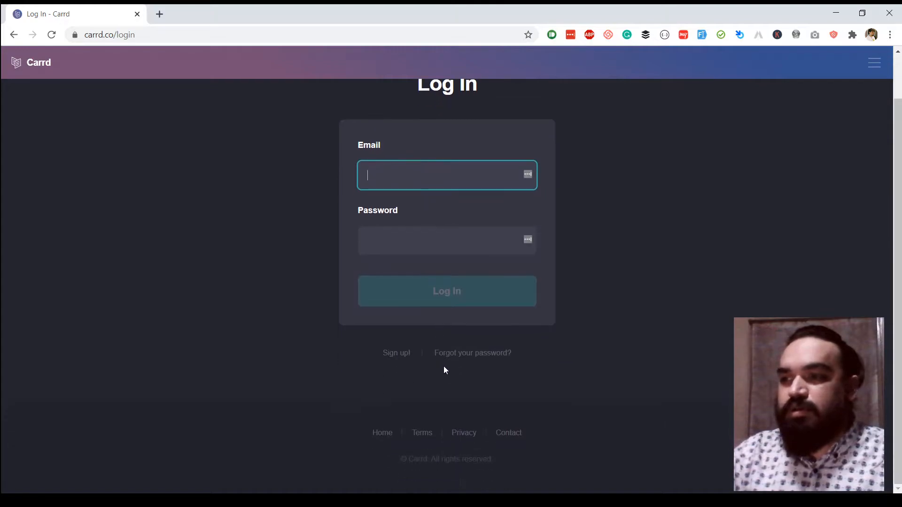
{"action": "left_click", "coordinate": [397, 356]}
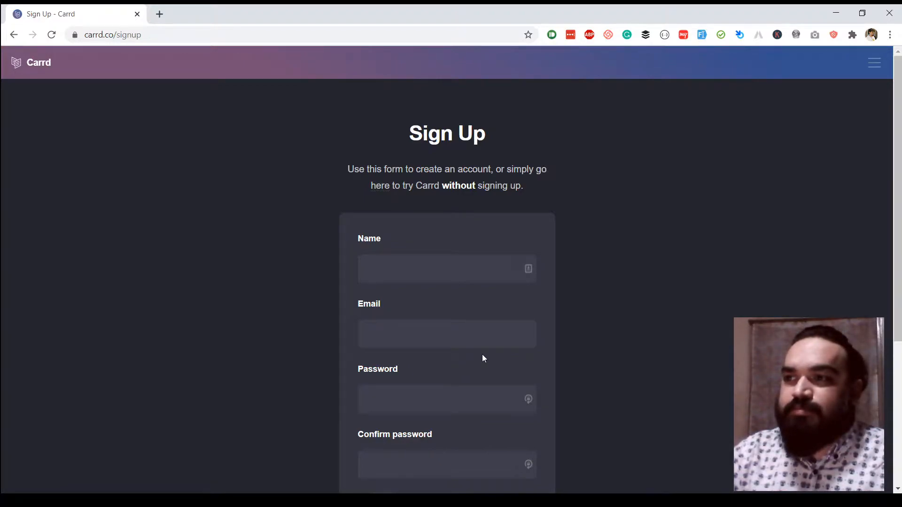
{"action": "scroll", "coordinate": [482, 357], "scroll_direction": "down", "scroll_amount": 2}
{"action": "scroll", "coordinate": [483, 354], "scroll_direction": "up", "scroll_amount": 2}
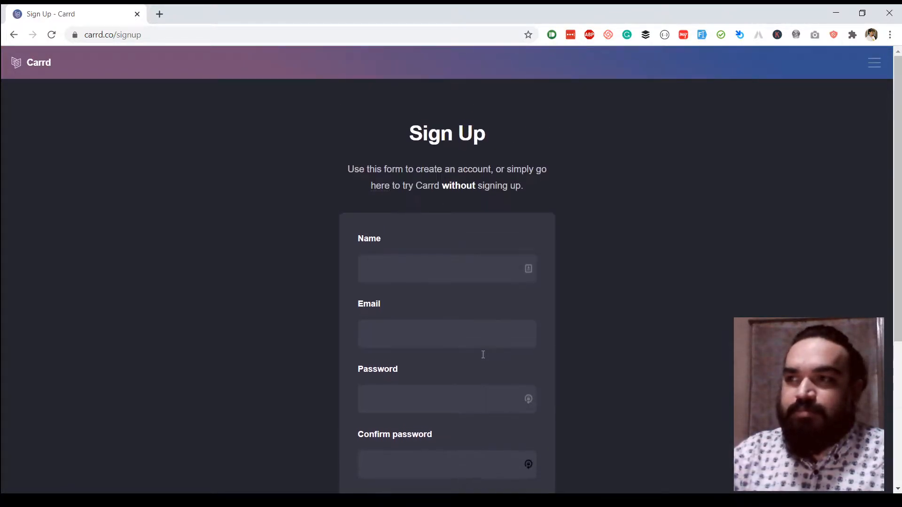
{"action": "scroll", "coordinate": [483, 354], "scroll_direction": "down", "scroll_amount": 2}
{"action": "scroll", "coordinate": [483, 354], "scroll_direction": "up", "scroll_amount": 2}
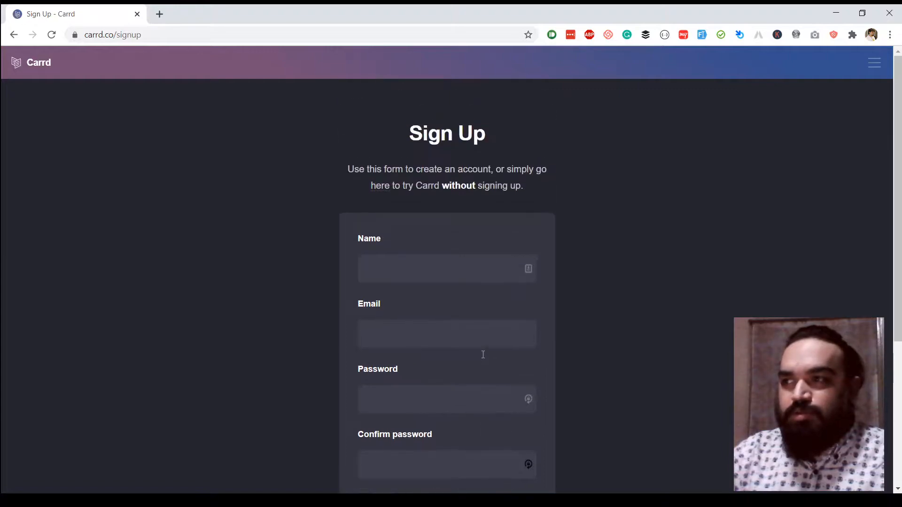
{"action": "scroll", "coordinate": [483, 354], "scroll_direction": "down", "scroll_amount": 2}
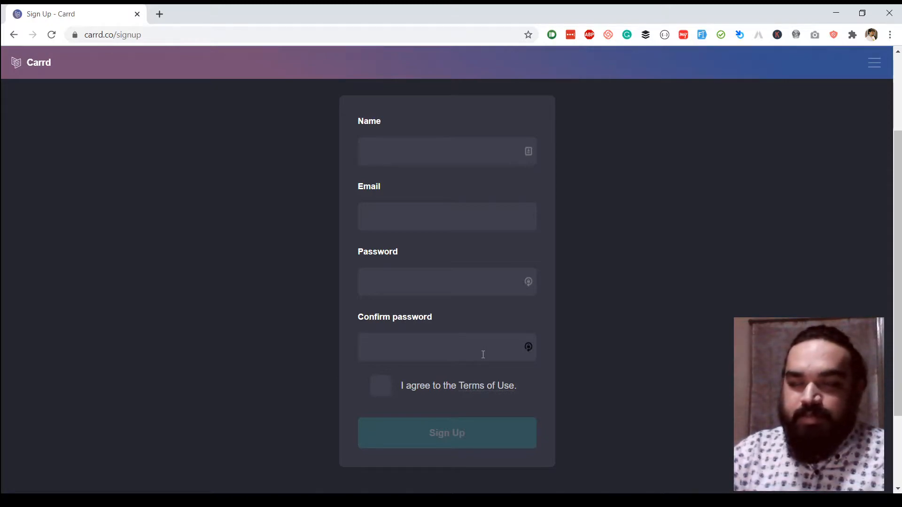
Fill in name, e-mail and matching passwords, accept the Terms of Use, and sign up.
{"action": "left_click", "coordinate": [440, 150]}
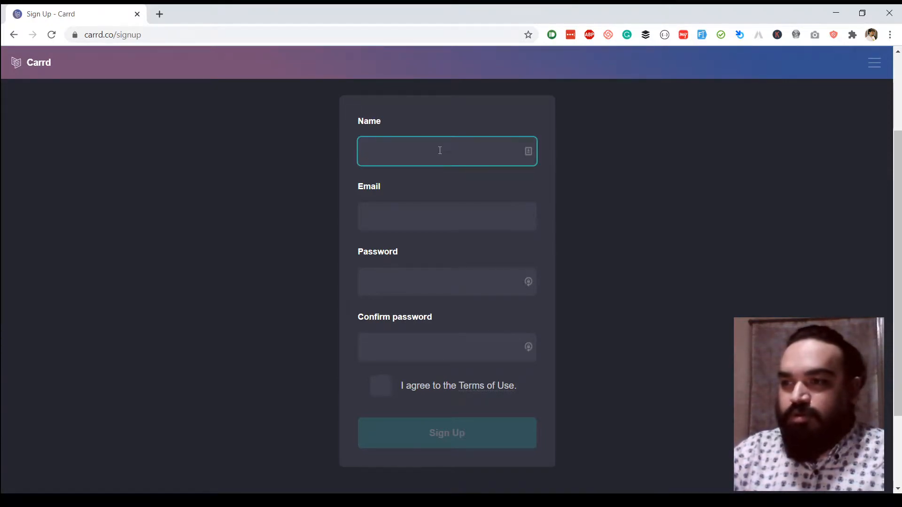
{"action": "type", "text": "Harish"}
{"action": "key", "text": "Tab"}
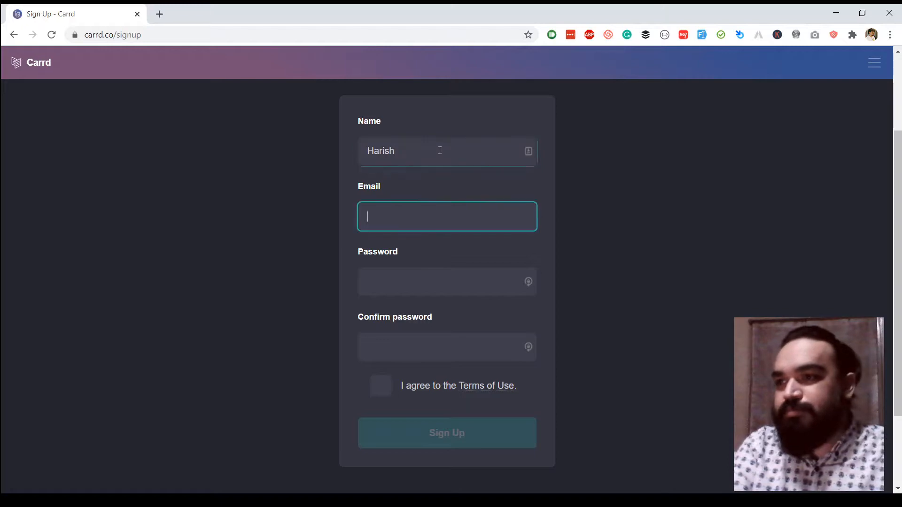
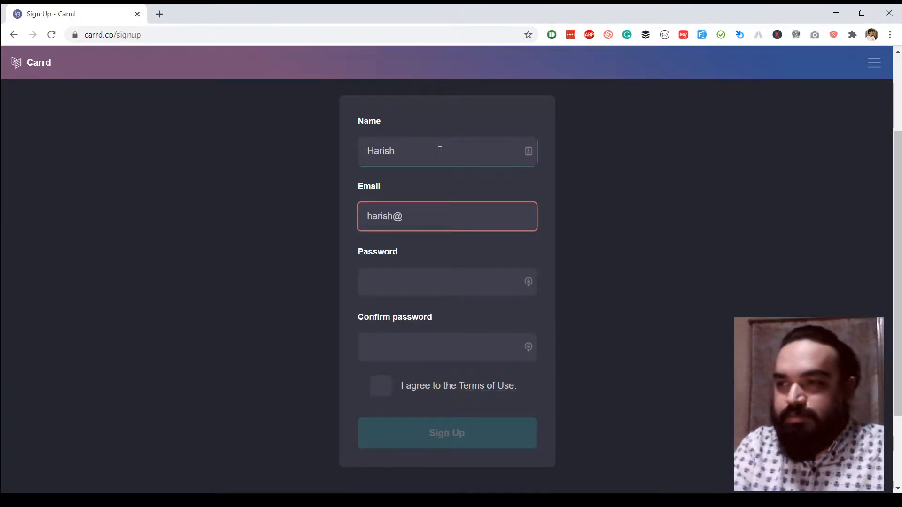
{"action": "key", "text": "Tab"}
{"action": "type", "text": "•••••••••"}
{"action": "key", "text": "Tab"}
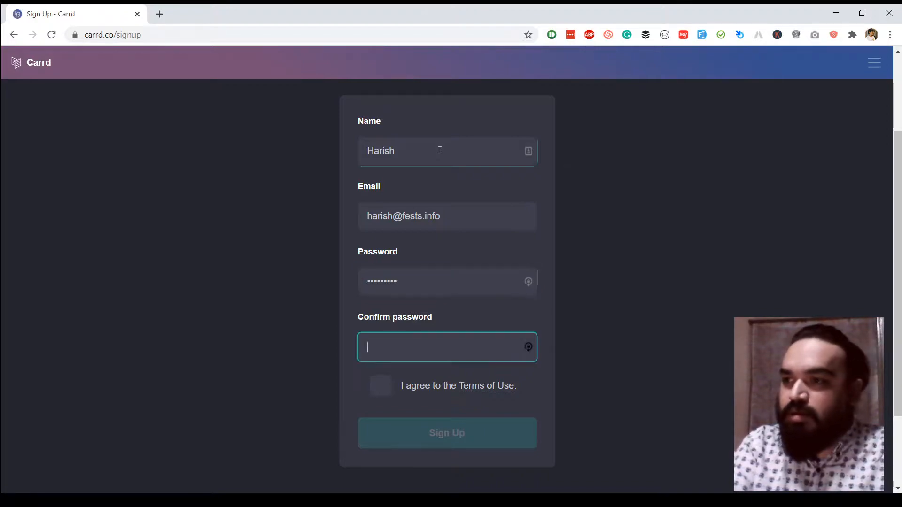
{"action": "type", "text": "•••••••••"}
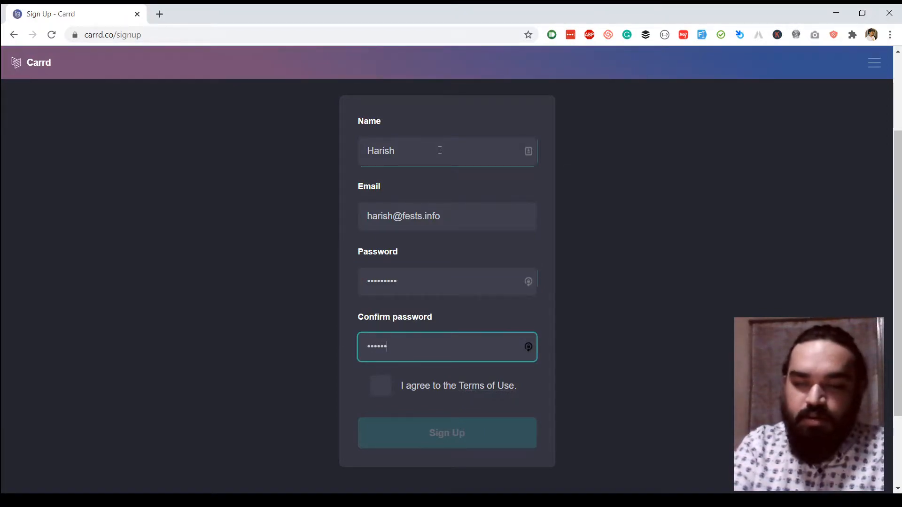
{"action": "left_click", "coordinate": [381, 385]}
{"action": "left_click", "coordinate": [449, 434]}
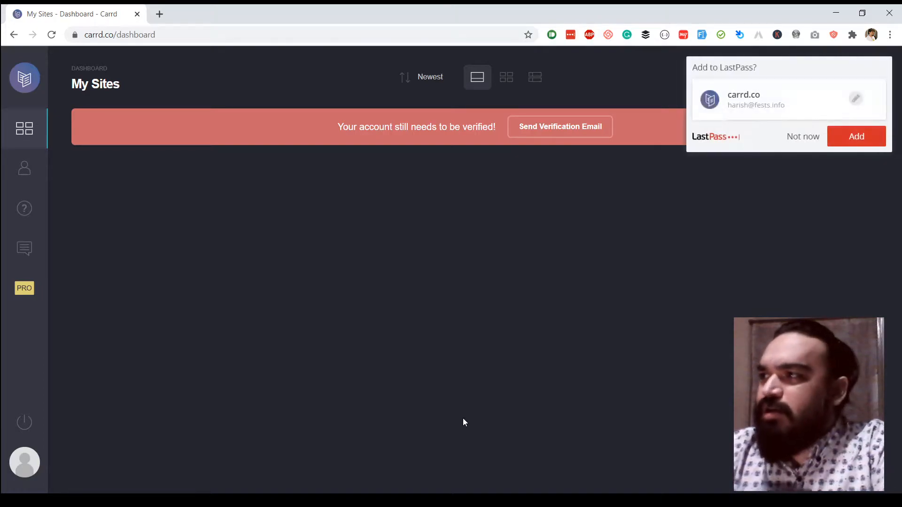
Dismiss the password-saving prompt, start a new site, and select the first profile template.
{"action": "left_click", "coordinate": [800, 136]}
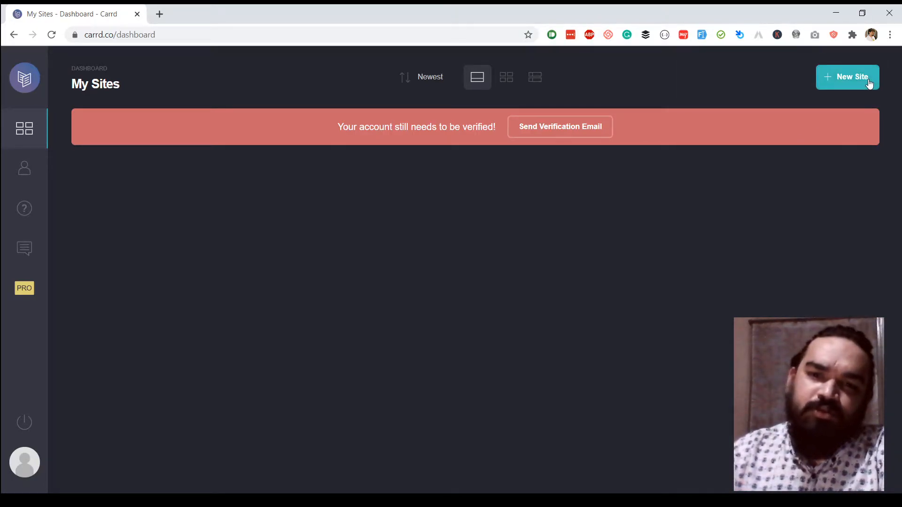
{"action": "left_click", "coordinate": [849, 83]}
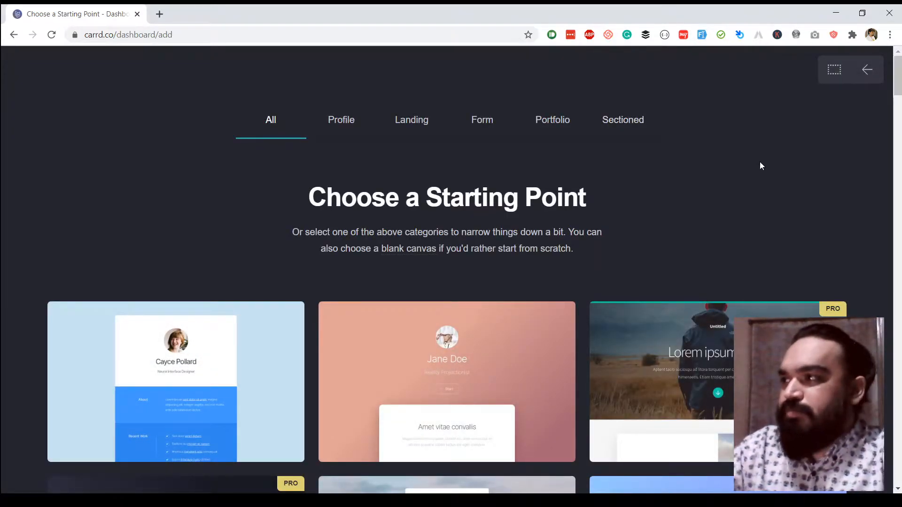
{"action": "mouse_move", "coordinate": [899, 76]}
{"action": "left_mouse_down"}
{"action": "mouse_move", "coordinate": [898, 113]}
{"action": "mouse_move", "coordinate": [900, 80]}
{"action": "left_mouse_up"}
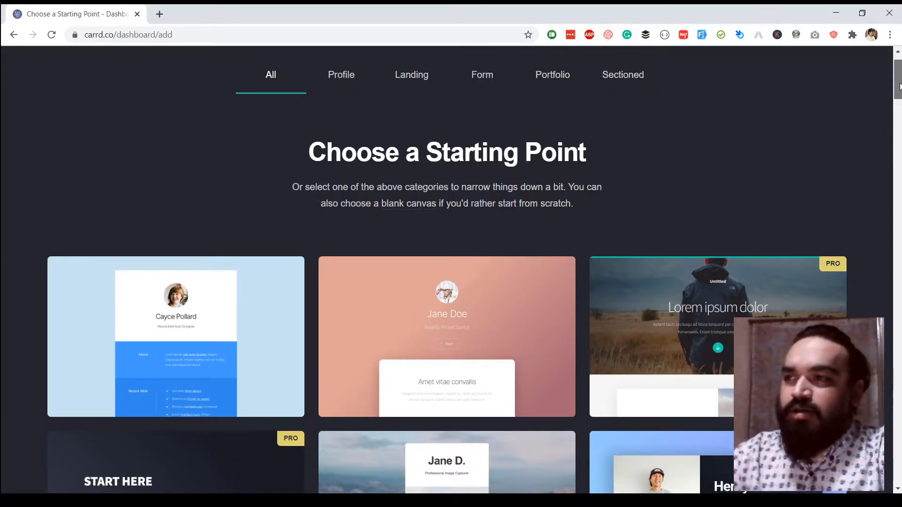
{"action": "left_click_drag", "start_coordinate": [900, 86], "coordinate": [900, 189]}
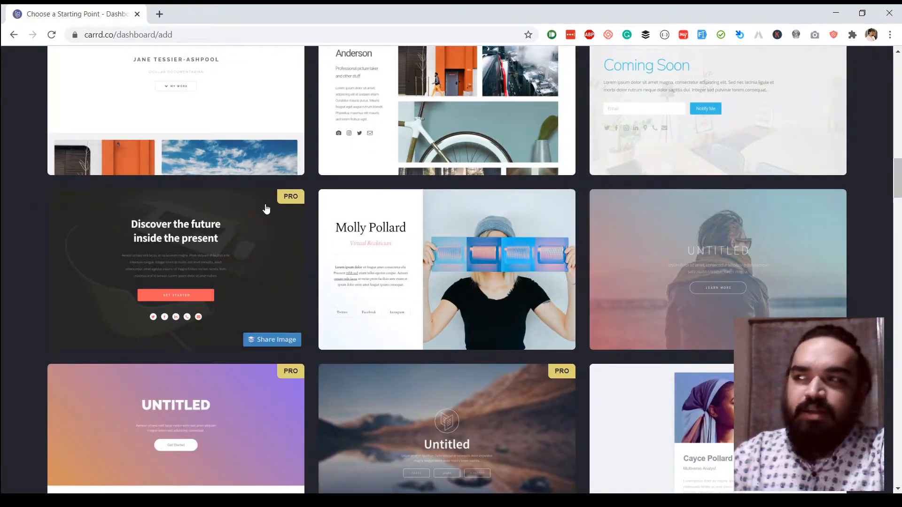
{"action": "scroll", "coordinate": [262, 210], "scroll_direction": "up", "scroll_amount": 15}
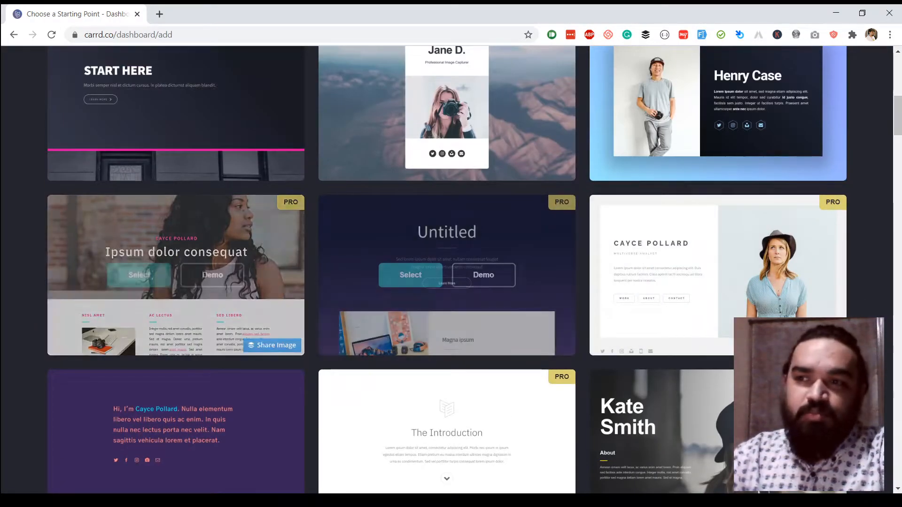
{"action": "scroll", "coordinate": [272, 326], "scroll_direction": "up", "scroll_amount": 8}
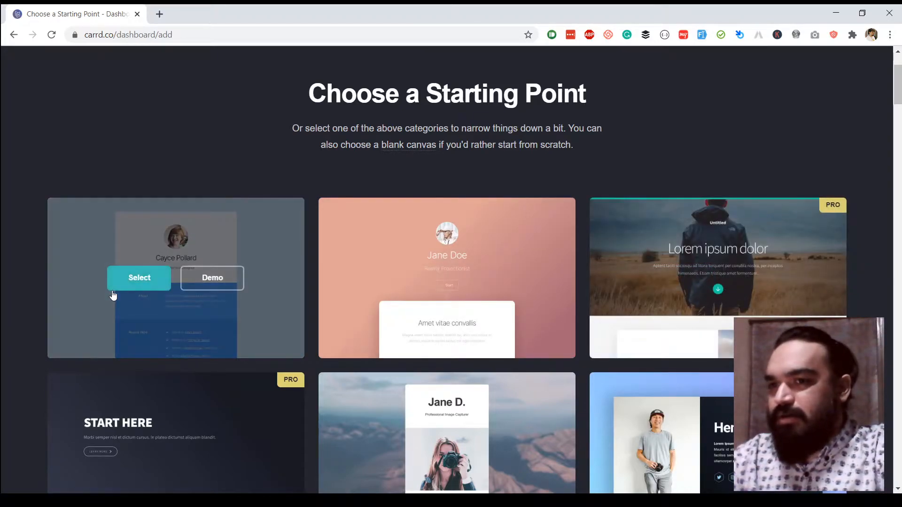
{"action": "scroll", "coordinate": [223, 284], "scroll_direction": "down", "scroll_amount": 3}
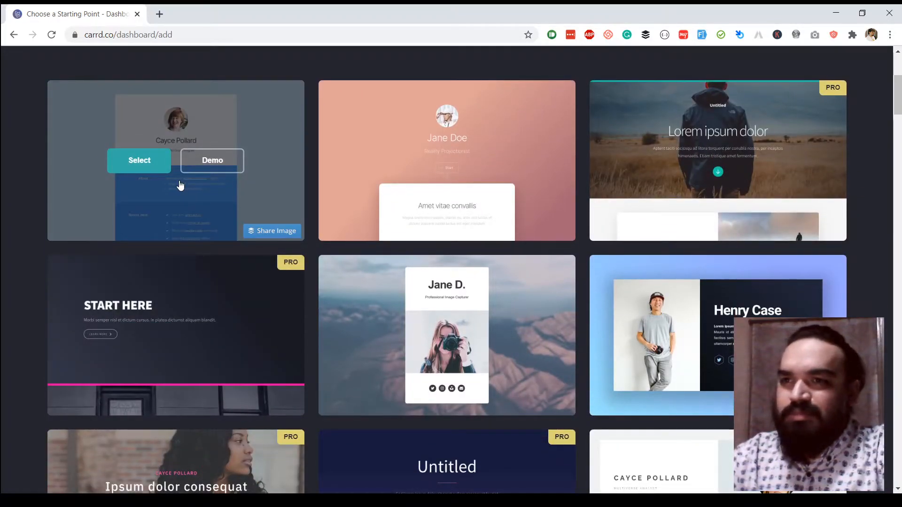
{"action": "left_click", "coordinate": [139, 162]}
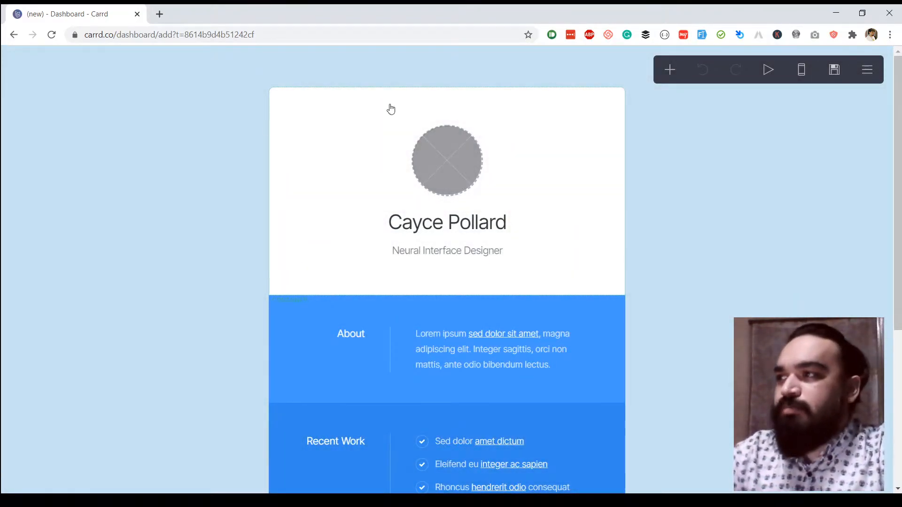
Inspect the profile image's upload and Alt Text settings, then select the site title text.
{"action": "left_click_drag", "start_coordinate": [897, 108], "coordinate": [896, 137]}
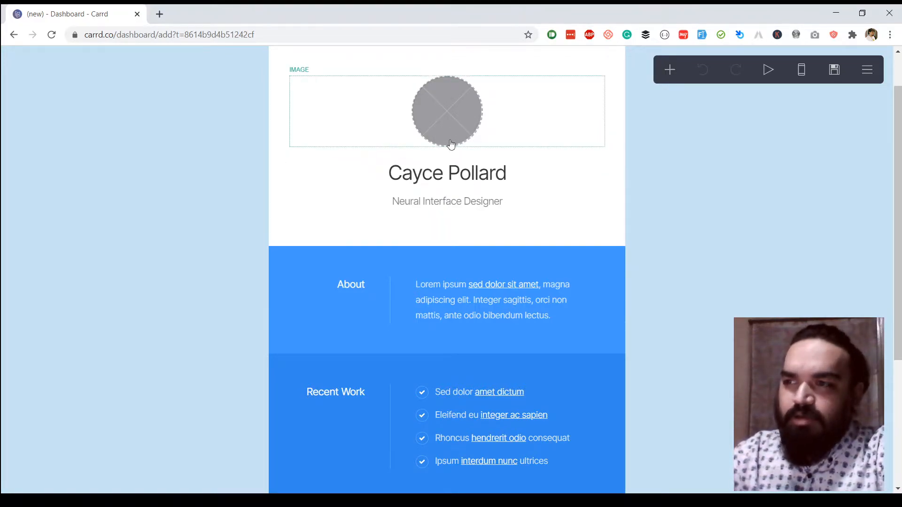
{"action": "left_click_drag", "start_coordinate": [900, 224], "coordinate": [880, 174]}
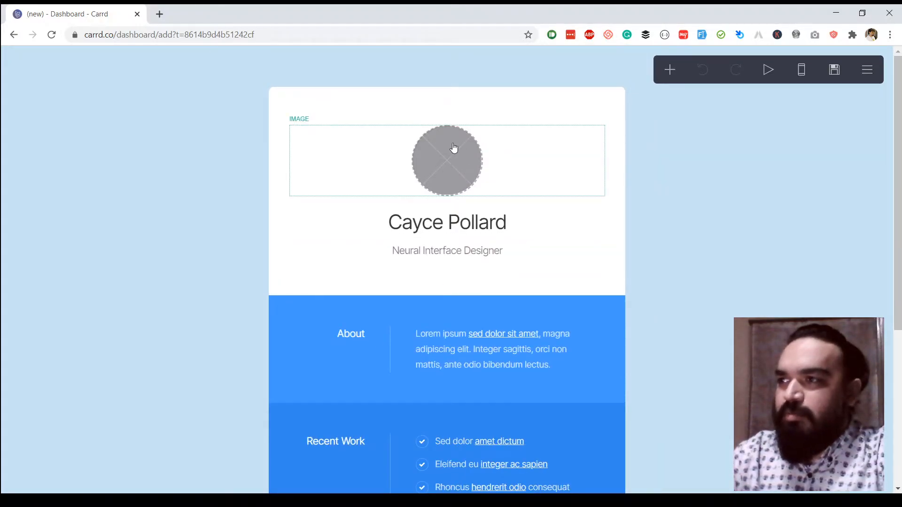
{"action": "scroll", "coordinate": [552, 326], "scroll_direction": "down", "scroll_amount": 3}
{"action": "scroll", "coordinate": [643, 184], "scroll_direction": "up", "scroll_amount": 3}
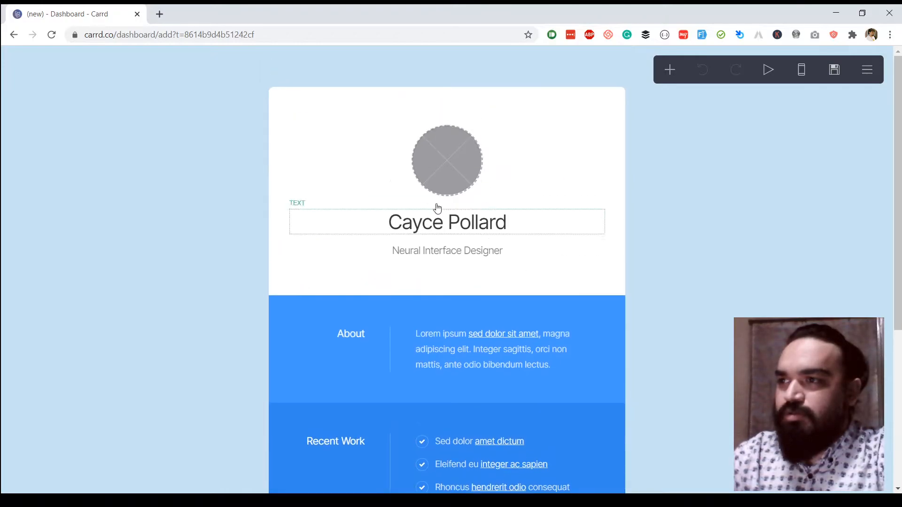
{"action": "left_click", "coordinate": [461, 170]}
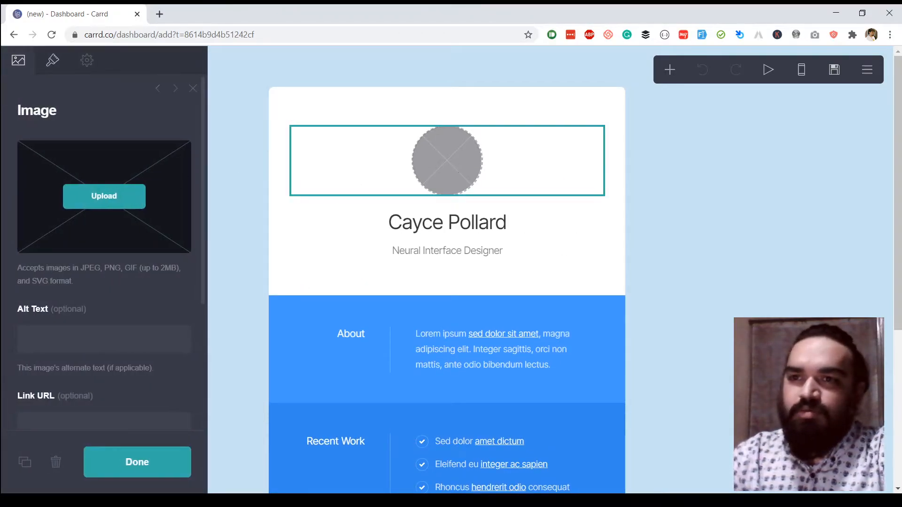
{"action": "left_click", "coordinate": [120, 349]}
{"action": "scroll", "coordinate": [156, 333], "scroll_direction": "down", "scroll_amount": 3}
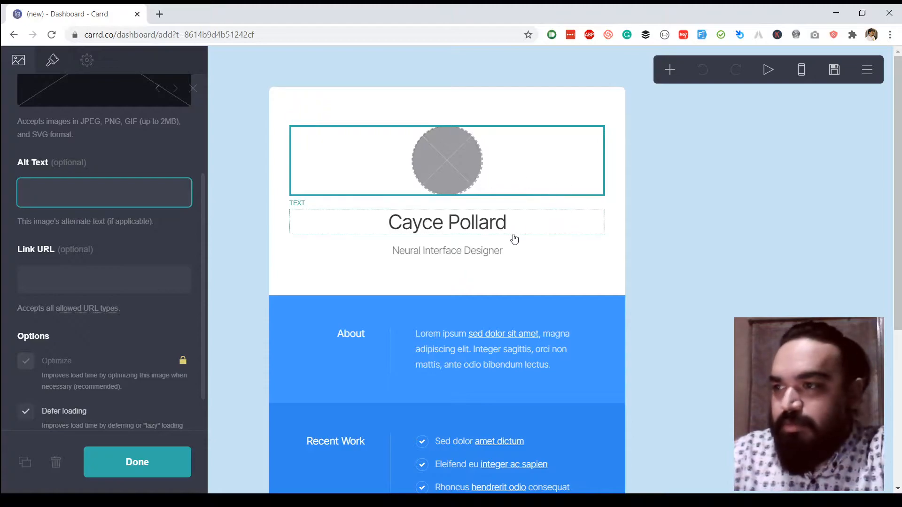
{"action": "left_click", "coordinate": [498, 228]}
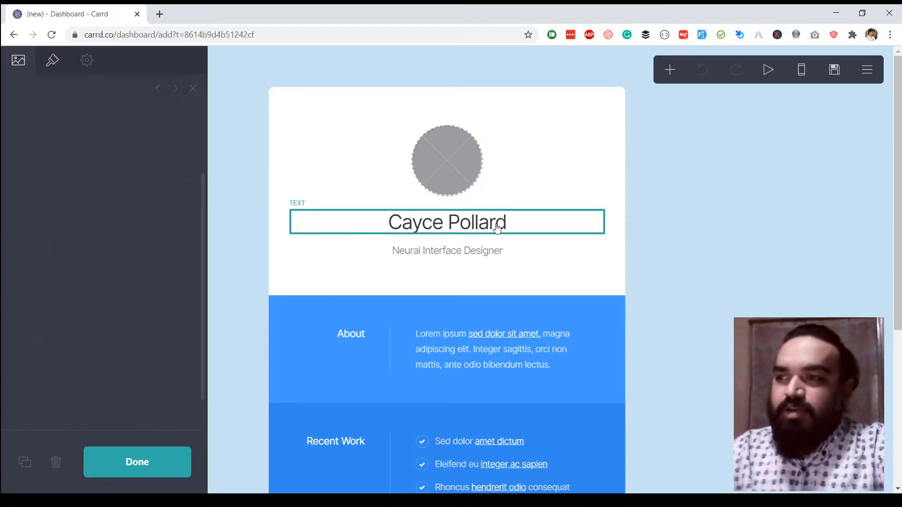
Replace the placeholder site title with the owner's full name, correctly capitalised.
{"action": "key", "text": "ctrl+a"}
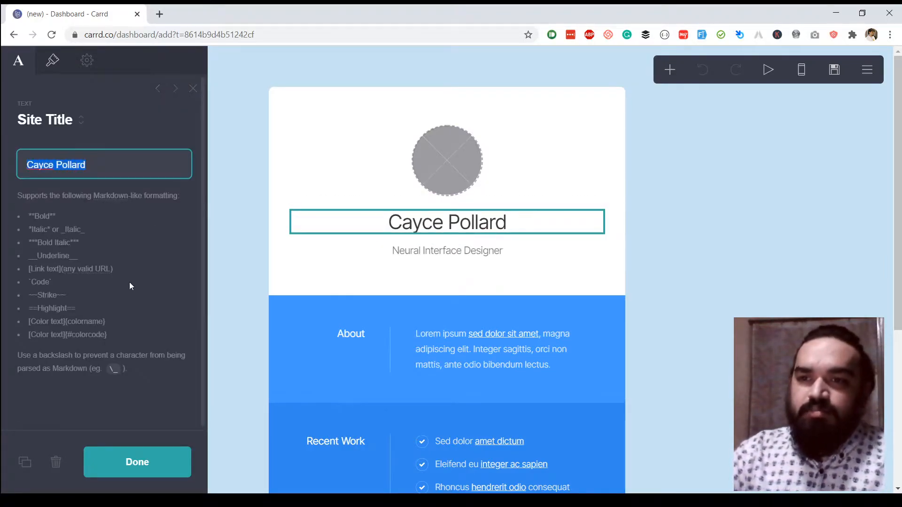
{"action": "left_click", "coordinate": [32, 218]}
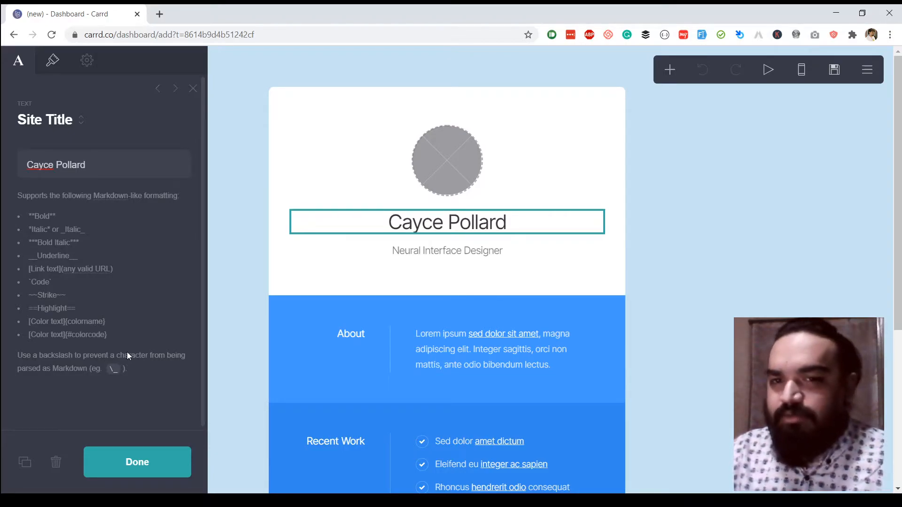
{"action": "left_click", "coordinate": [107, 174]}
{"action": "key", "text": "ctrl+a"}
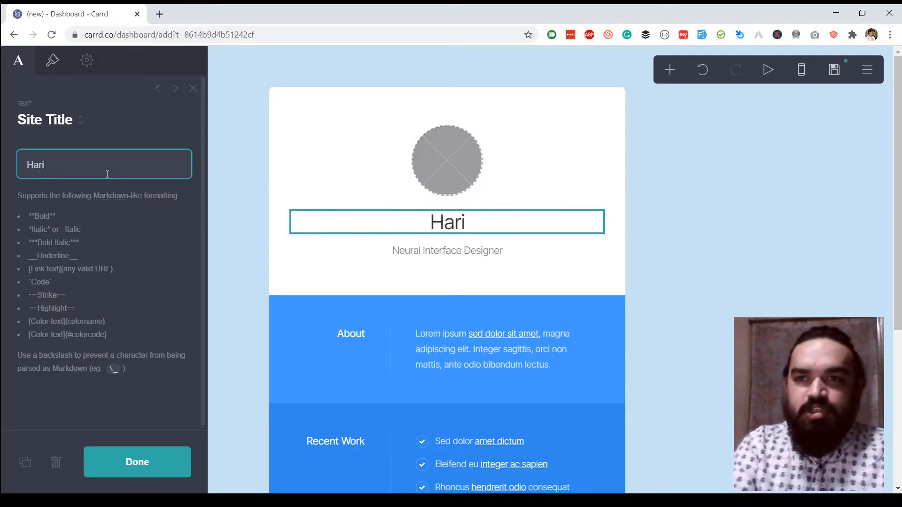
{"action": "key", "text": "BackSpace"}
{"action": "key", "text": "BackSpace"}
{"action": "key", "text": "BackSpace"}
{"action": "key", "text": "BackSpace"}
{"action": "key", "text": "BackSpace"}
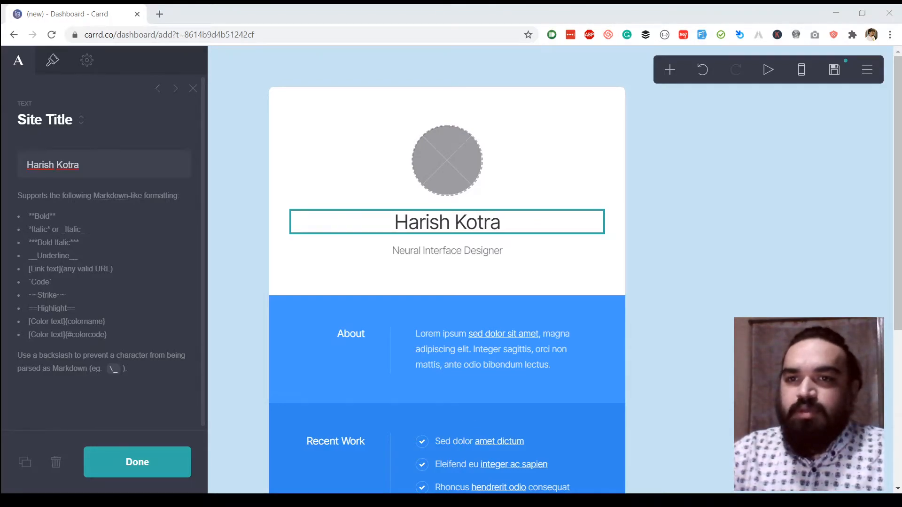
{"action": "left_click", "coordinate": [175, 459]}
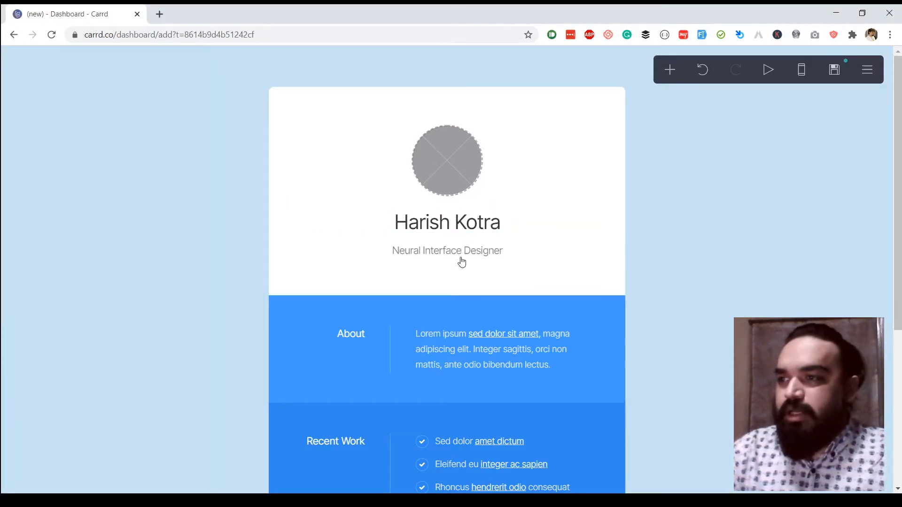
Select the subtitle, then open the About paragraph for editing.
{"action": "left_click", "coordinate": [461, 261]}
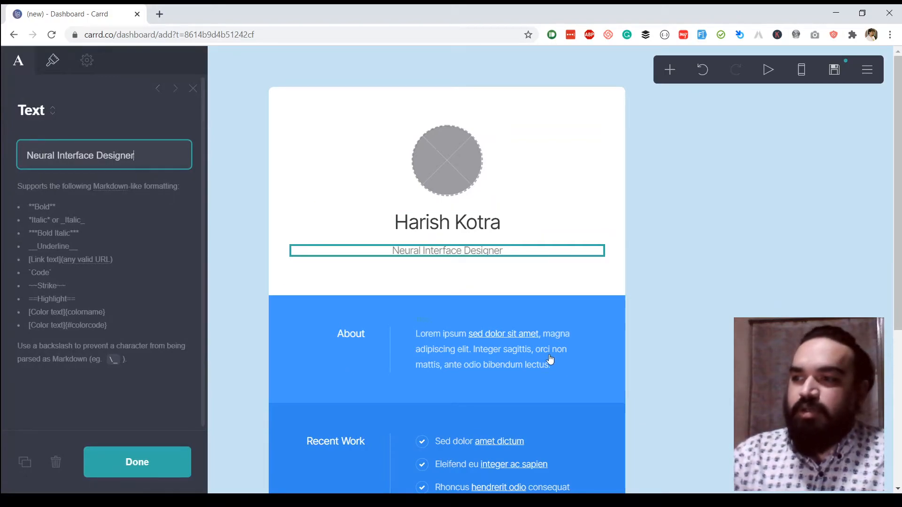
{"action": "scroll", "coordinate": [551, 360], "scroll_direction": "down", "scroll_amount": 3}
{"action": "left_click", "coordinate": [489, 247]}
{"action": "left_click", "coordinate": [306, 202]}
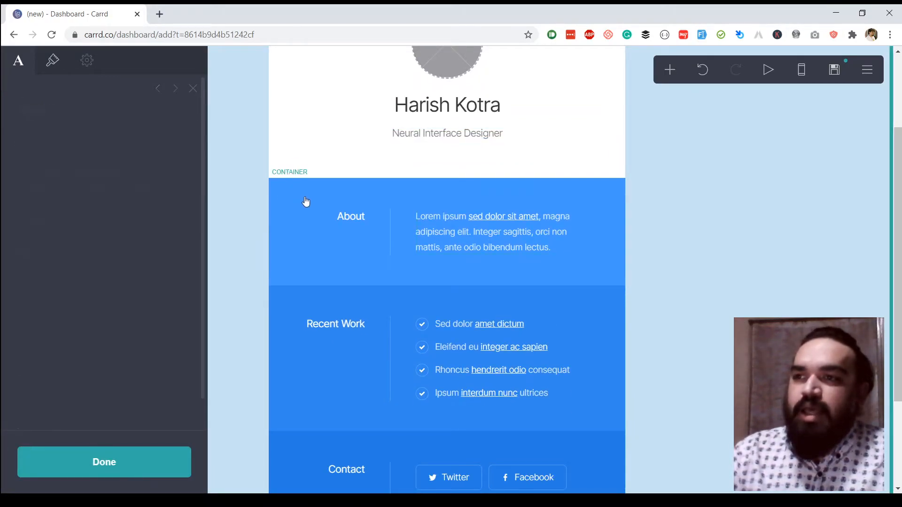
{"action": "left_click", "coordinate": [458, 233]}
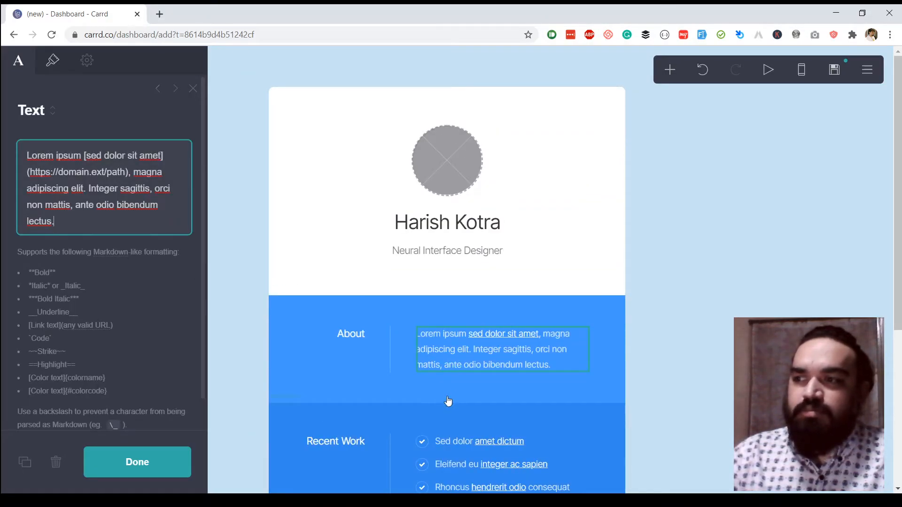
Duplicate the Lorem ipsum About paragraph so two identical copies sit in the section.
{"action": "scroll", "coordinate": [43, 351], "scroll_direction": "down", "scroll_amount": 2}
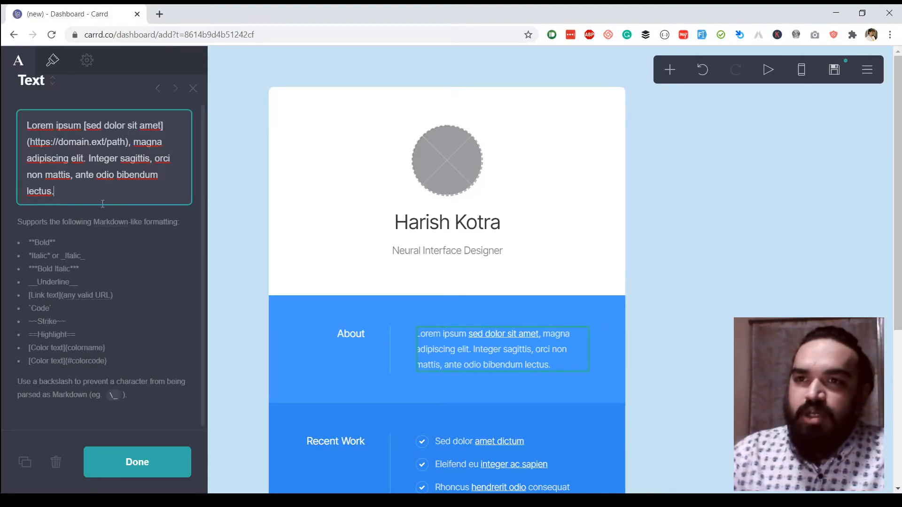
{"action": "left_click_drag", "start_coordinate": [89, 193], "coordinate": [37, 141]}
{"action": "left_click", "coordinate": [43, 141]}
{"action": "key", "text": "ctrl+a"}
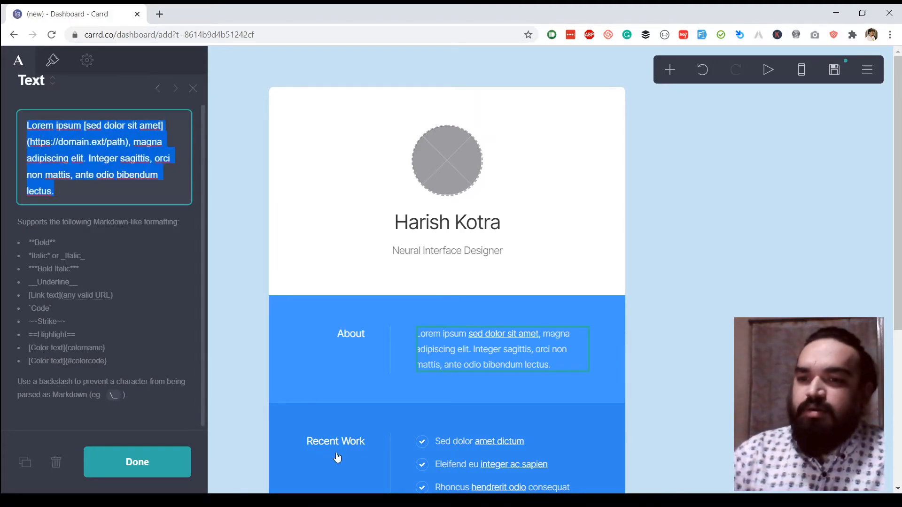
{"action": "left_click", "coordinate": [527, 366]}
{"action": "scroll", "coordinate": [354, 353], "scroll_direction": "down", "scroll_amount": 2}
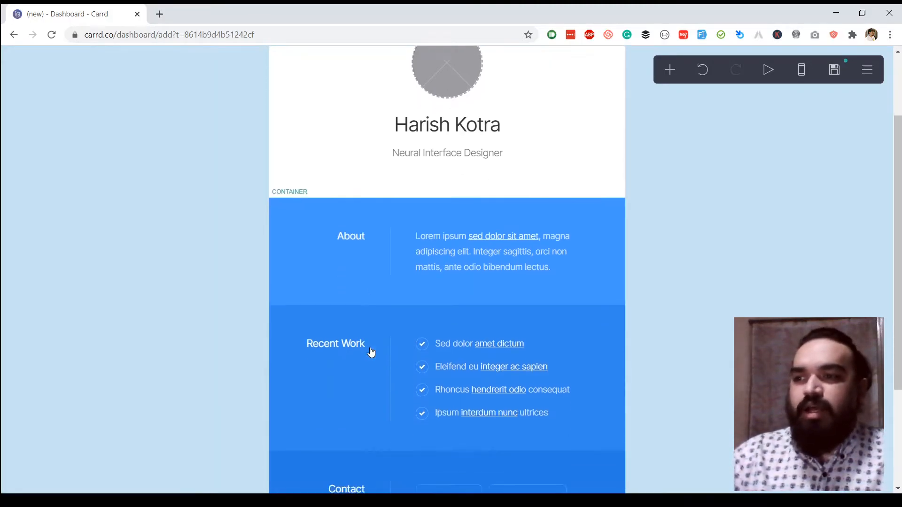
{"action": "left_click", "coordinate": [459, 250]}
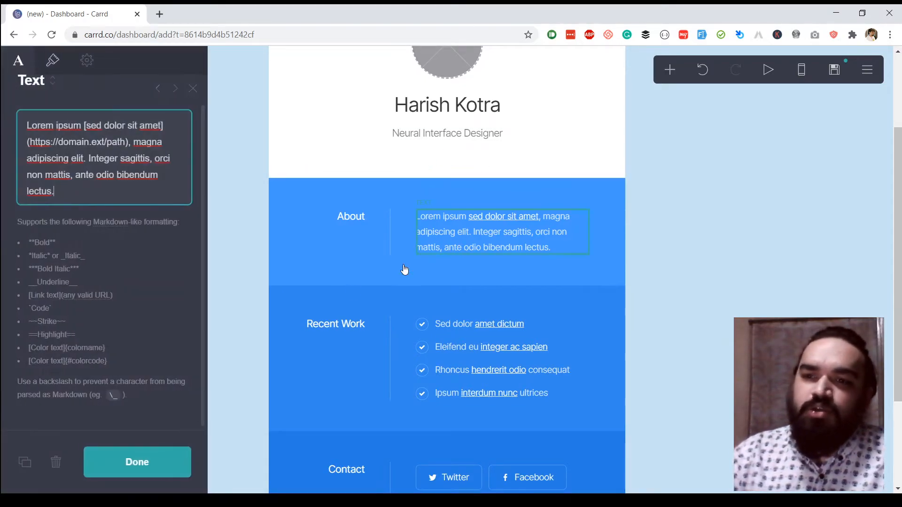
{"action": "left_click", "coordinate": [24, 464]}
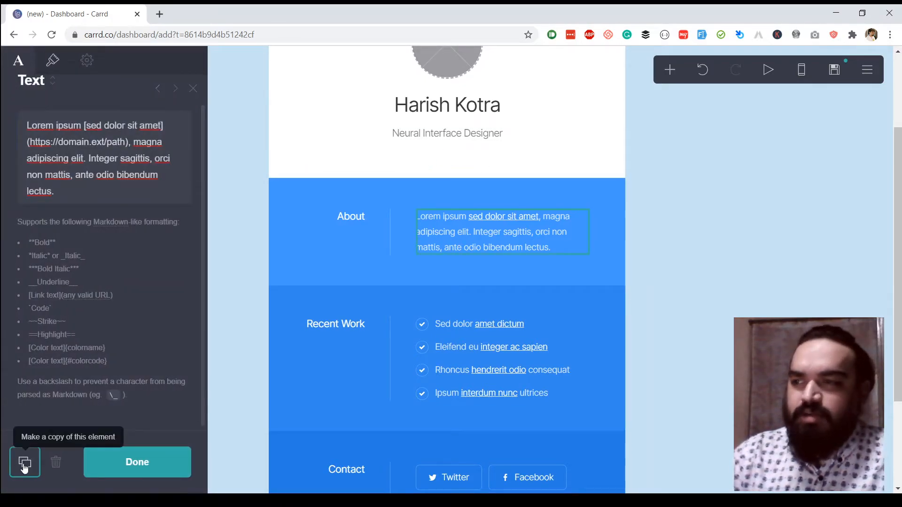
{"action": "scroll", "coordinate": [446, 155], "scroll_direction": "down", "scroll_amount": 3}
{"action": "scroll", "coordinate": [446, 155], "scroll_direction": "up", "scroll_amount": 3}
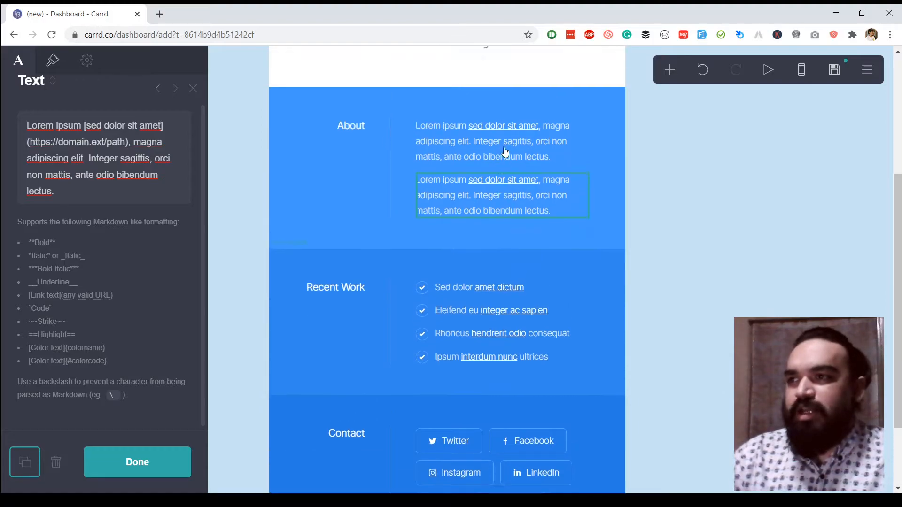
{"action": "left_click", "coordinate": [314, 146]}
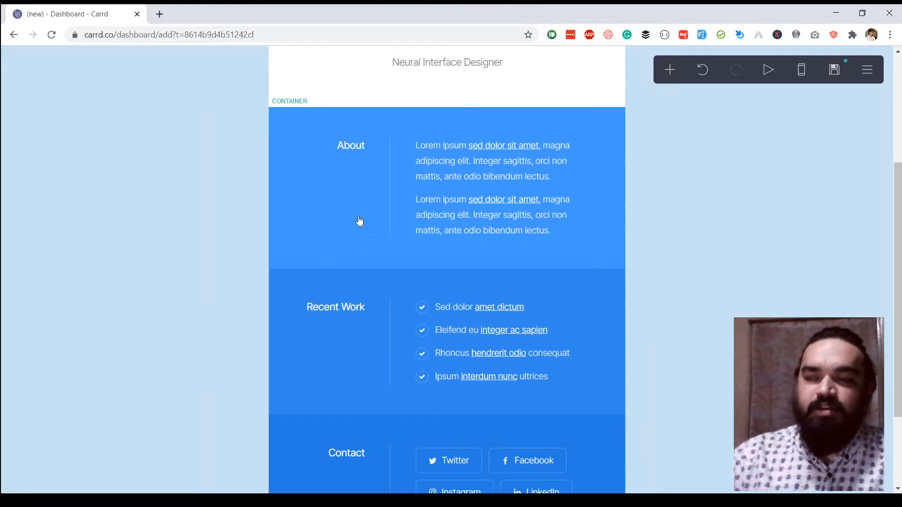
Try a third column in the About section, then remove it to keep two halves.
{"action": "left_click", "coordinate": [303, 128]}
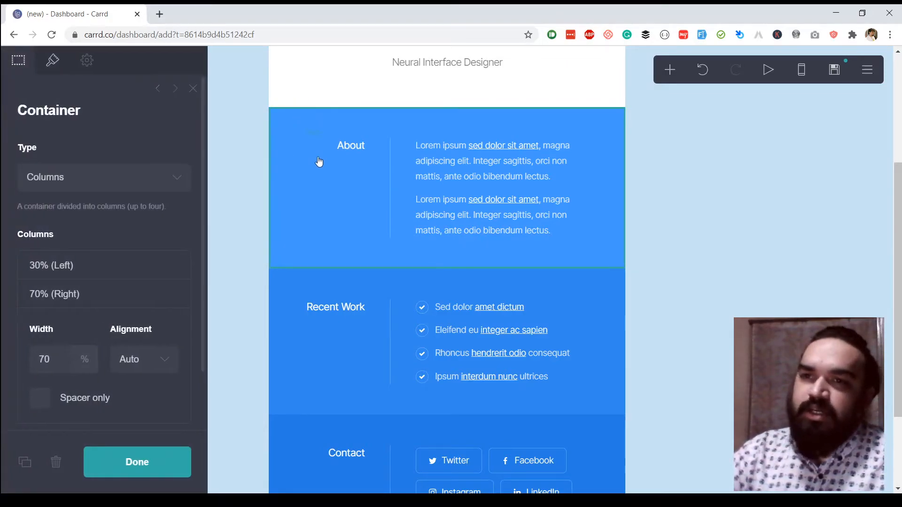
{"action": "scroll", "coordinate": [108, 294], "scroll_direction": "down", "scroll_amount": 1}
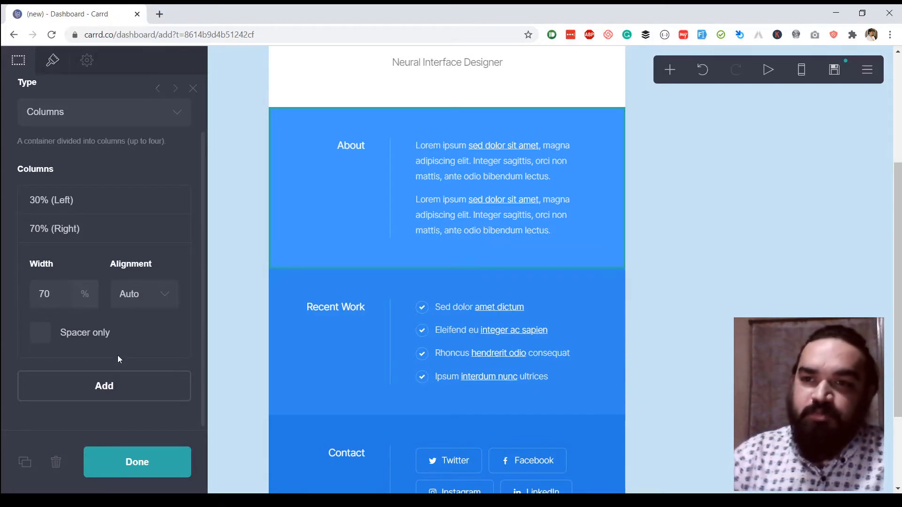
{"action": "left_click", "coordinate": [116, 389]}
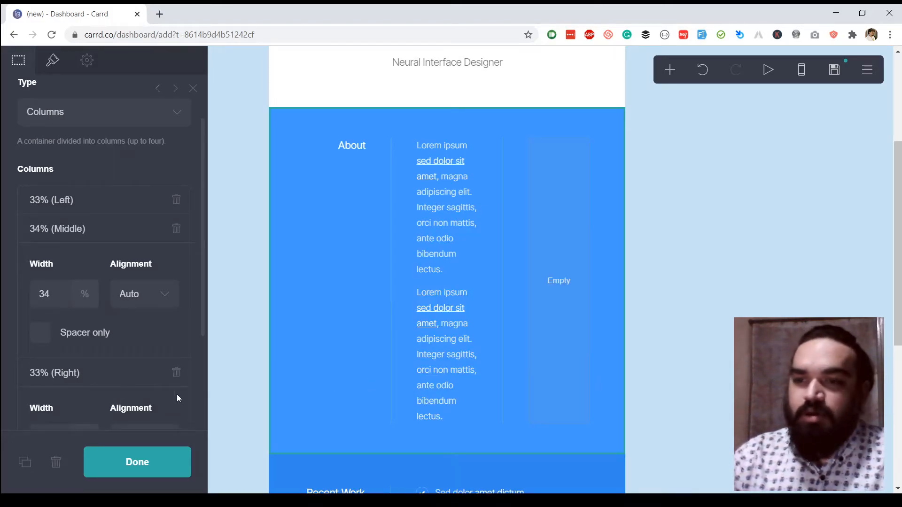
{"action": "left_click", "coordinate": [176, 372]}
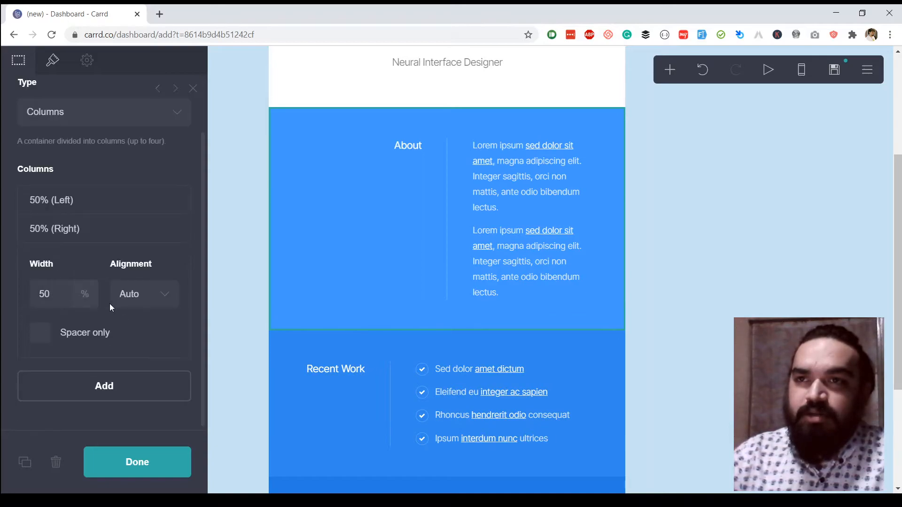
Set the About container width to Full and view its Element settings (ID container04).
{"action": "left_click", "coordinate": [52, 60]}
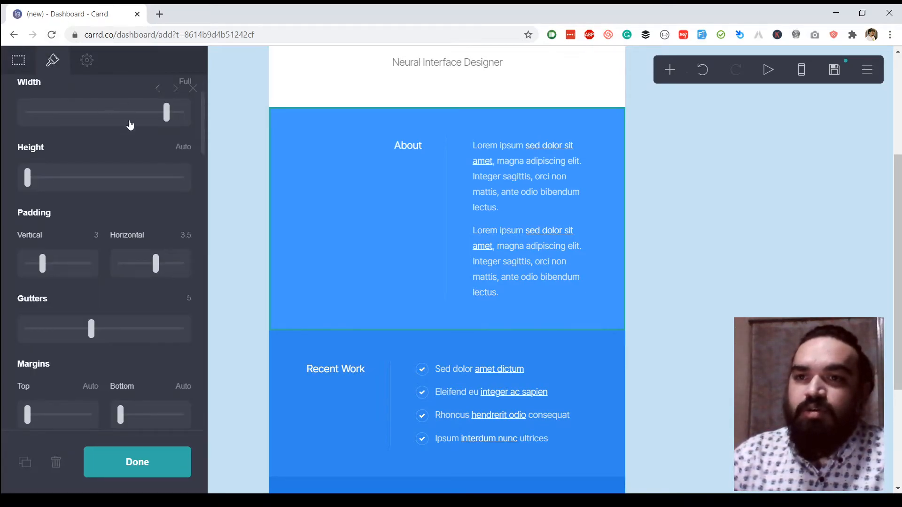
{"action": "mouse_move", "coordinate": [177, 116]}
{"action": "left_mouse_down"}
{"action": "mouse_move", "coordinate": [190, 117]}
{"action": "mouse_move", "coordinate": [159, 119]}
{"action": "mouse_move", "coordinate": [182, 118]}
{"action": "left_mouse_up"}
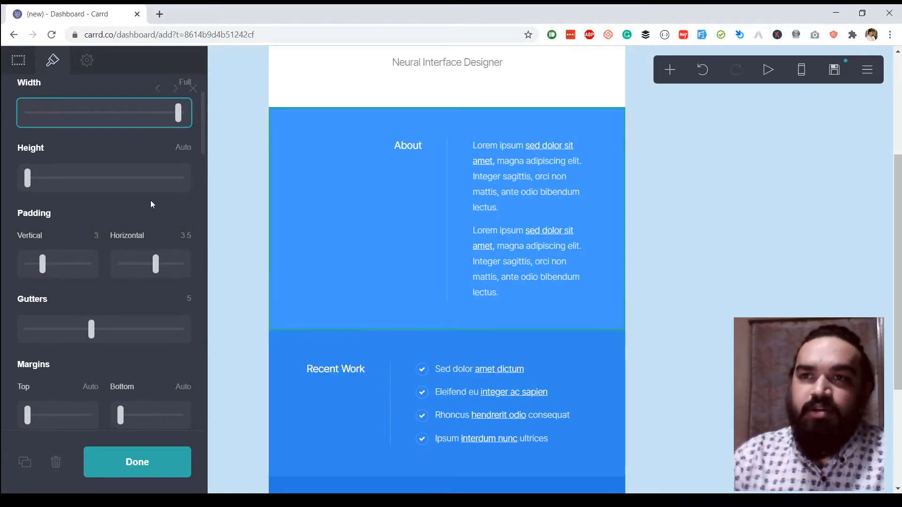
{"action": "scroll", "coordinate": [150, 201], "scroll_direction": "down", "scroll_amount": 5}
{"action": "left_click", "coordinate": [87, 59]}
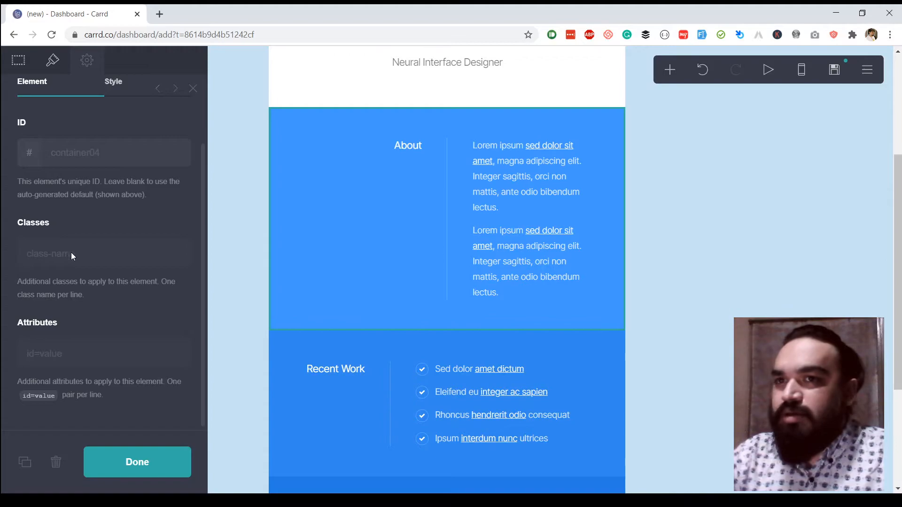
{"action": "scroll", "coordinate": [128, 244], "scroll_direction": "up", "scroll_amount": 2}
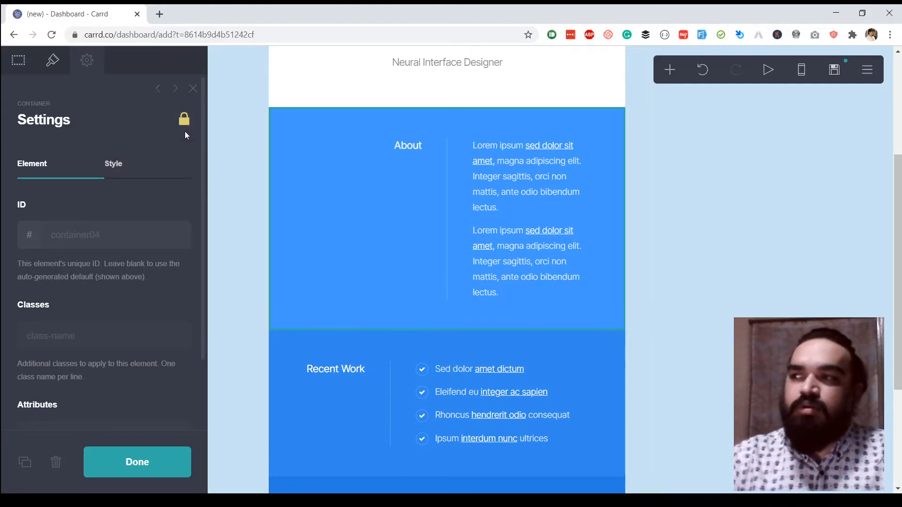
Expand the Contact section's Email button and select its placeholder mailto link URL.
{"action": "scroll", "coordinate": [600, 218], "scroll_direction": "down", "scroll_amount": 2}
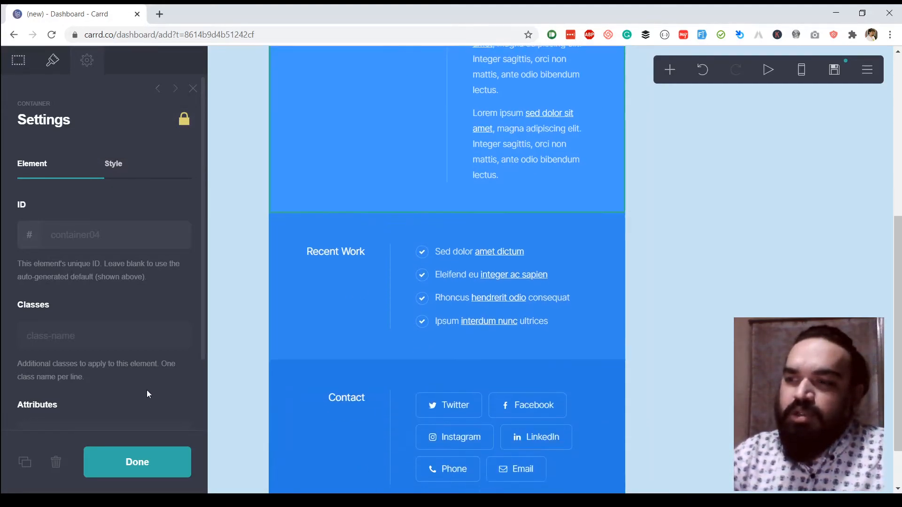
{"action": "scroll", "coordinate": [446, 400], "scroll_direction": "down", "scroll_amount": 1}
{"action": "left_click", "coordinate": [447, 405]}
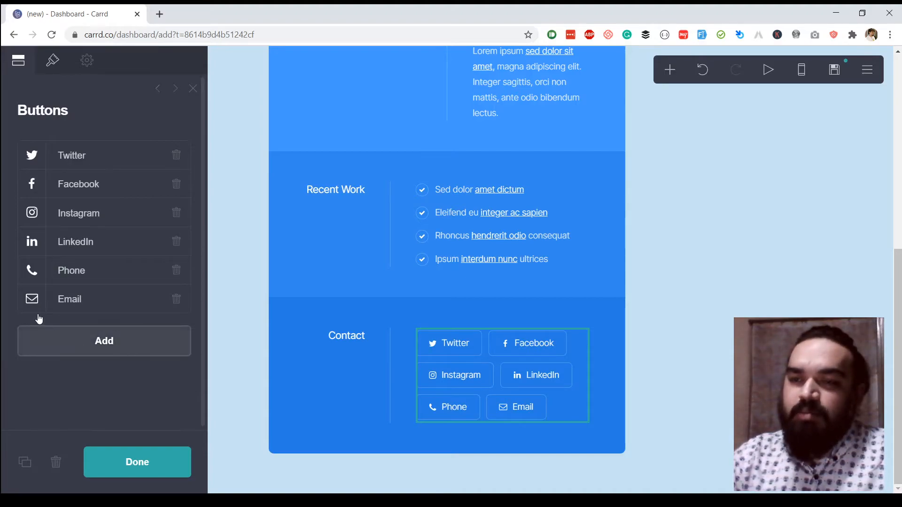
{"action": "left_click", "coordinate": [43, 296]}
{"action": "scroll", "coordinate": [59, 350], "scroll_direction": "down", "scroll_amount": 3}
{"action": "left_click", "coordinate": [116, 348]}
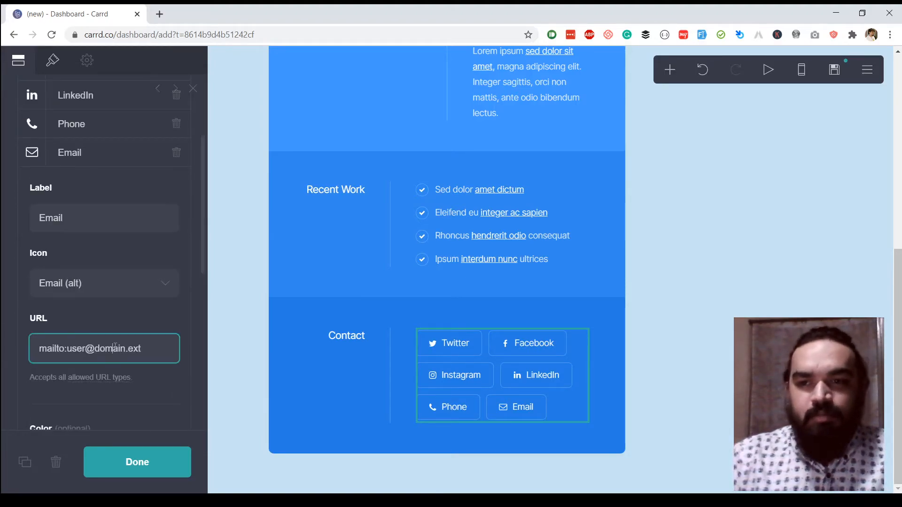
{"action": "triple_click", "coordinate": [115, 348]}
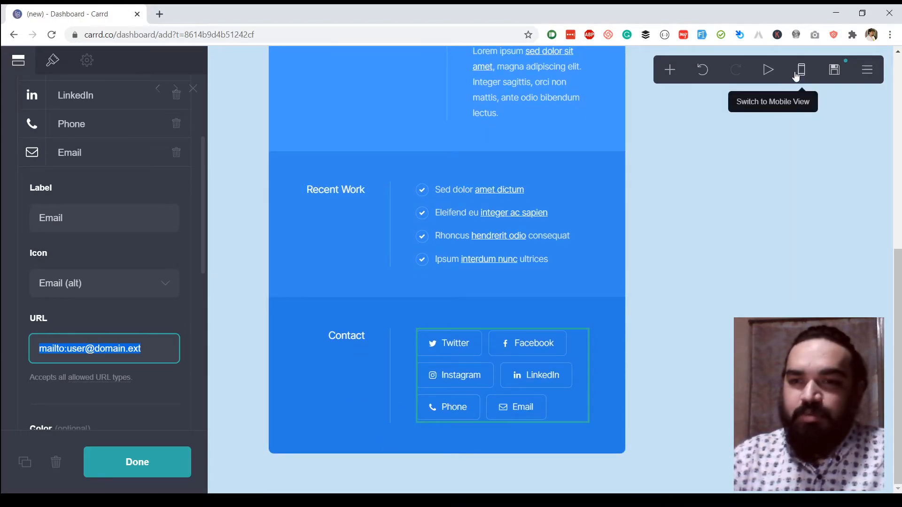
{"action": "left_click", "coordinate": [769, 72]}
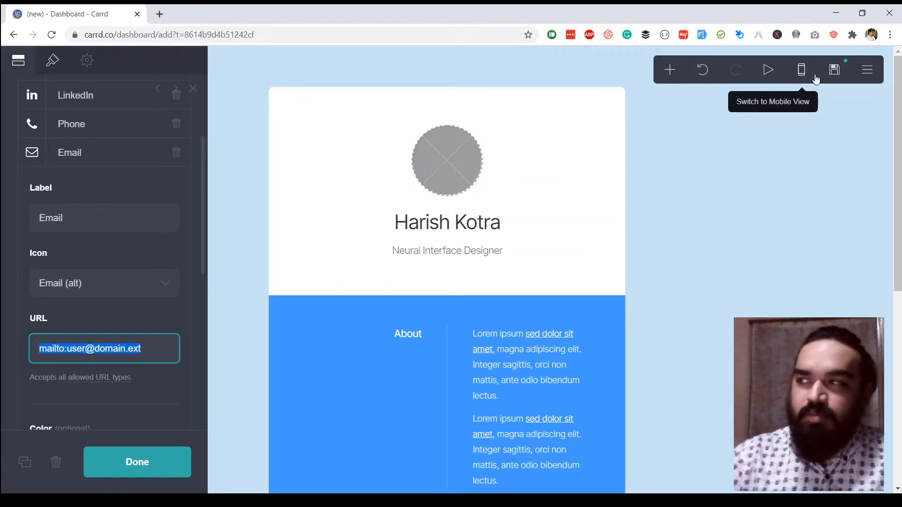
Open the Publish panel and review the site Title and Description fields.
{"action": "left_click", "coordinate": [839, 76]}
{"action": "left_click", "coordinate": [34, 188]}
{"action": "left_click", "coordinate": [137, 264]}
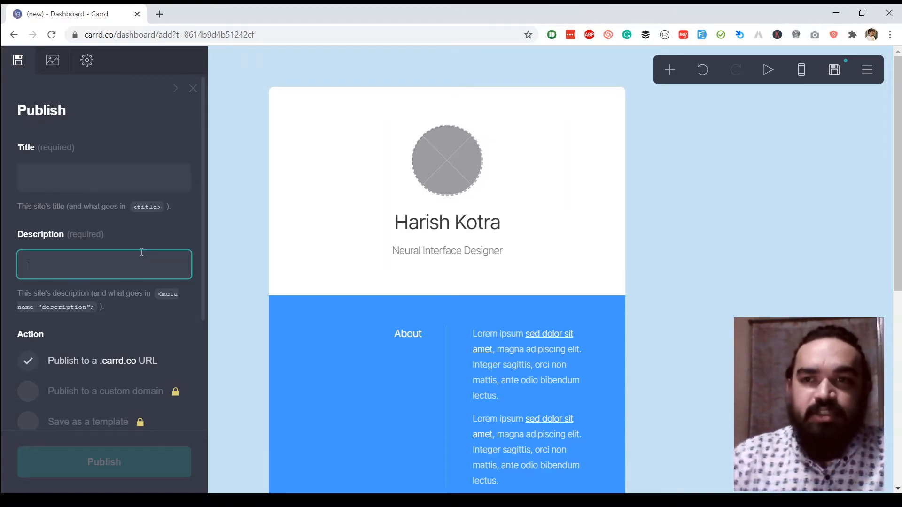
{"action": "left_click", "coordinate": [53, 180]}
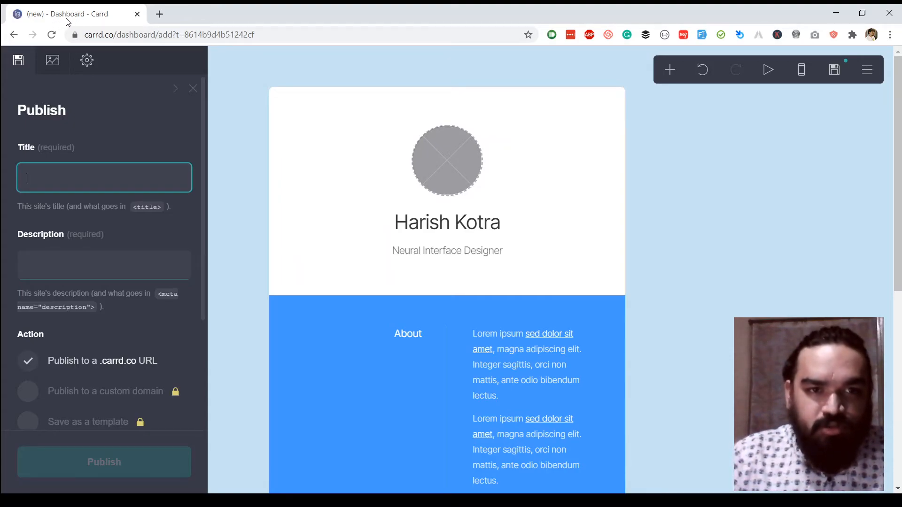
{"action": "left_click", "coordinate": [120, 259]}
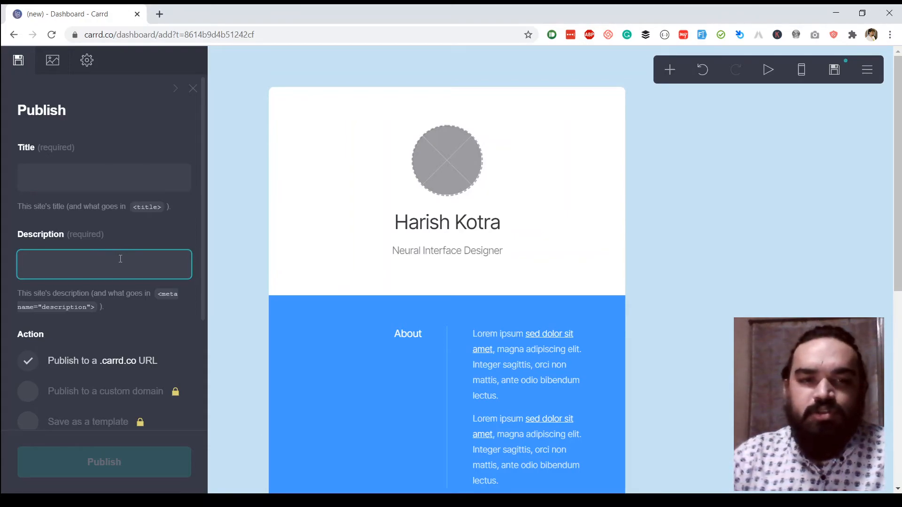
{"action": "scroll", "coordinate": [121, 261], "scroll_direction": "down", "scroll_amount": 3}
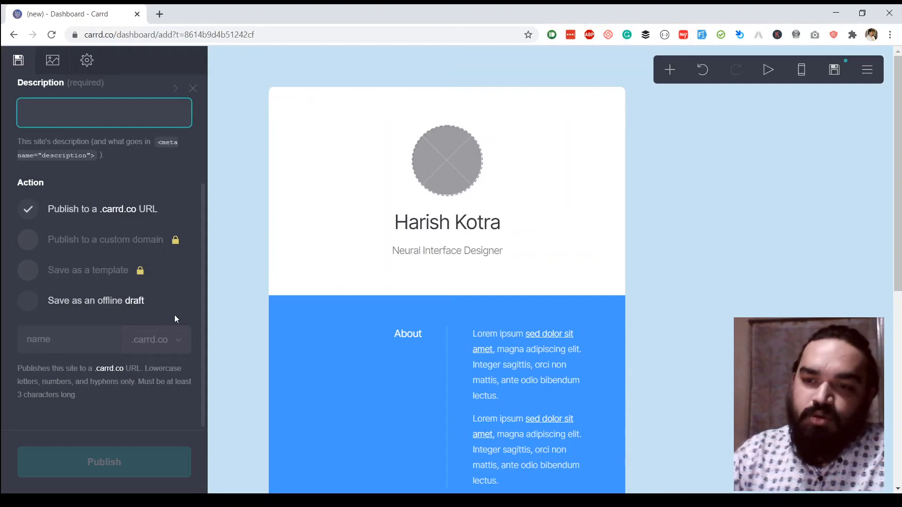
{"action": "scroll", "coordinate": [155, 354], "scroll_direction": "up", "scroll_amount": 3}
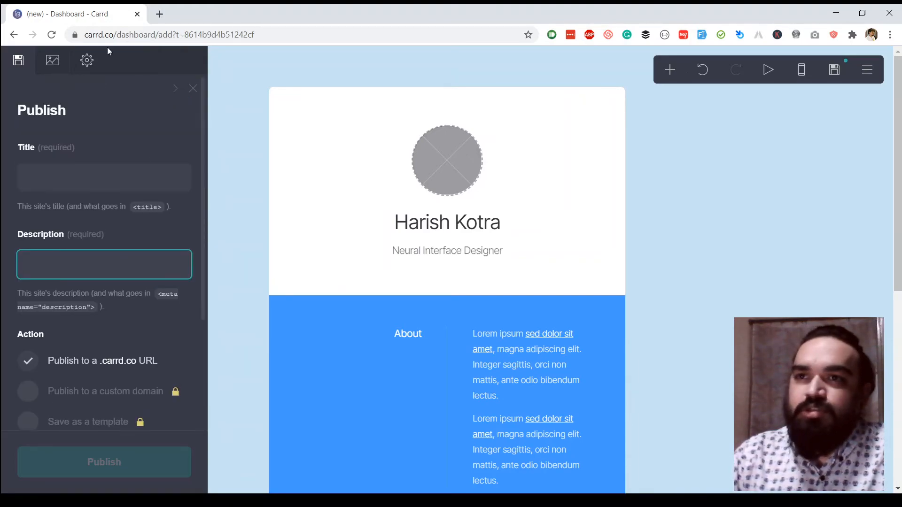
Check the Media page's optional Share Image and Icon settings.
{"action": "left_click", "coordinate": [54, 61]}
{"action": "scroll", "coordinate": [155, 204], "scroll_direction": "down", "scroll_amount": 2}
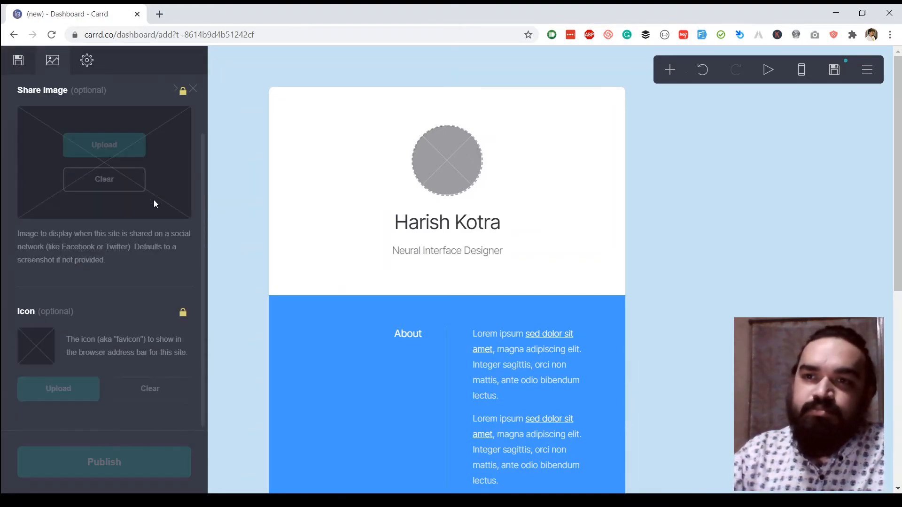
{"action": "scroll", "coordinate": [155, 206], "scroll_direction": "up", "scroll_amount": 2}
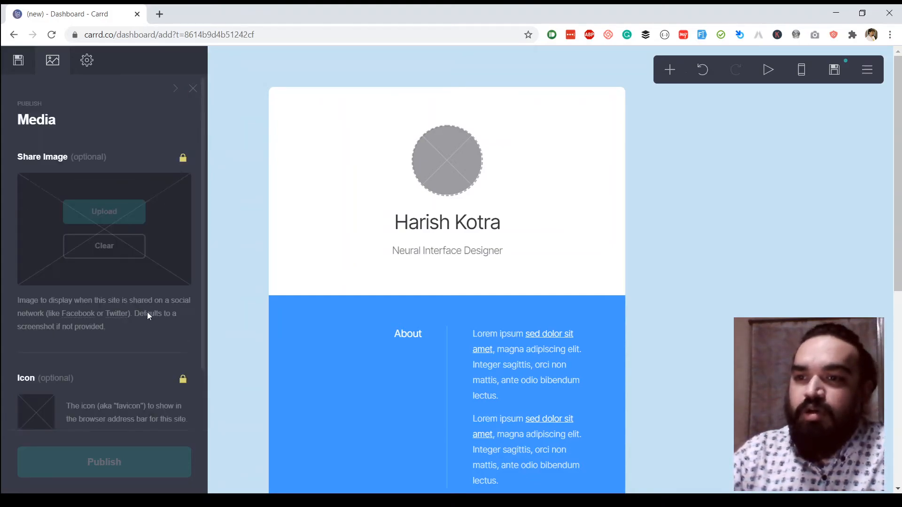
{"action": "scroll", "coordinate": [147, 313], "scroll_direction": "down", "scroll_amount": 2}
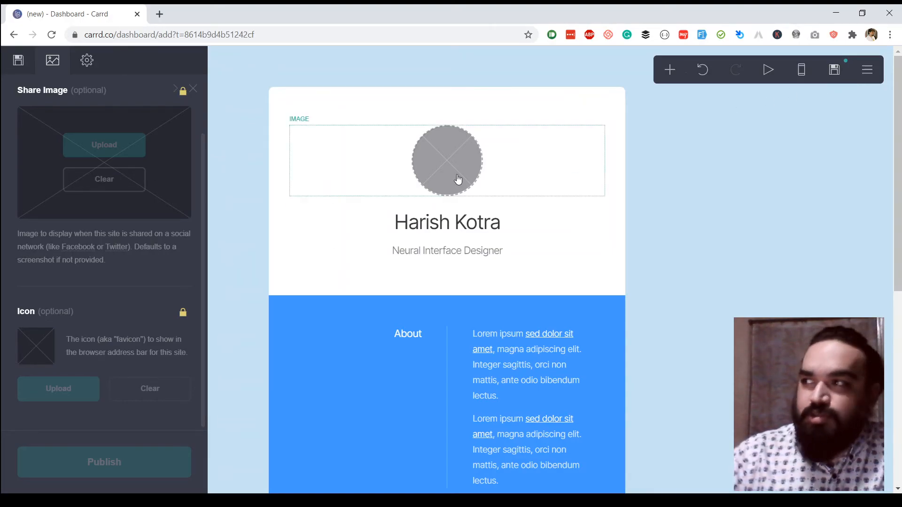
Exit to the Dashboard from the editor menu, leaving changes unpublished.
{"action": "left_click", "coordinate": [837, 69]}
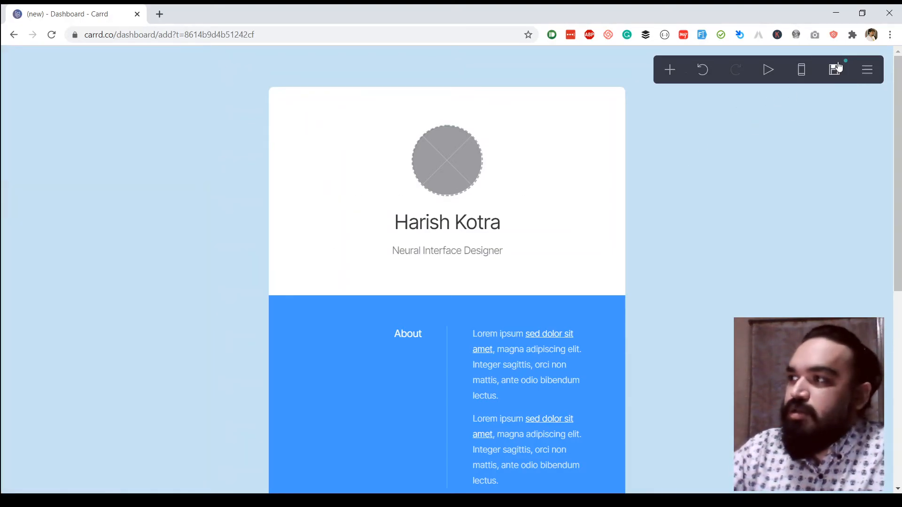
{"action": "left_click", "coordinate": [839, 67]}
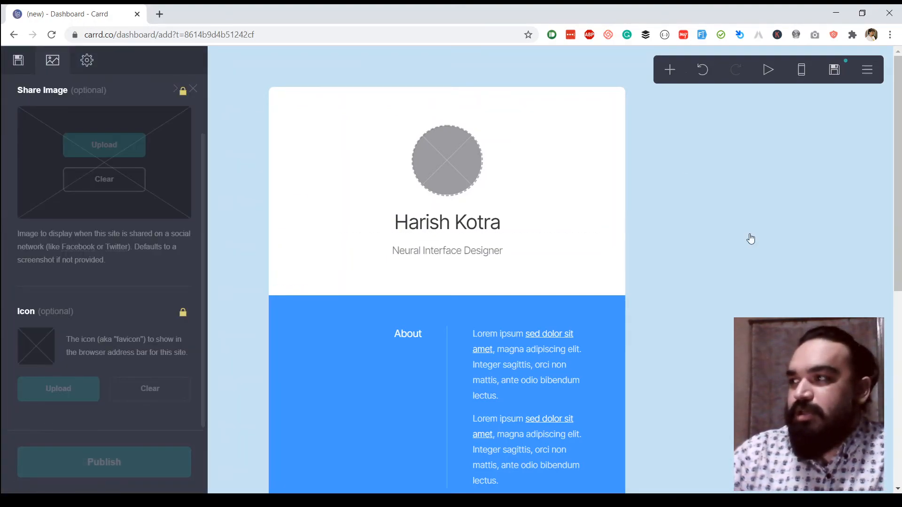
{"action": "left_click", "coordinate": [868, 70]}
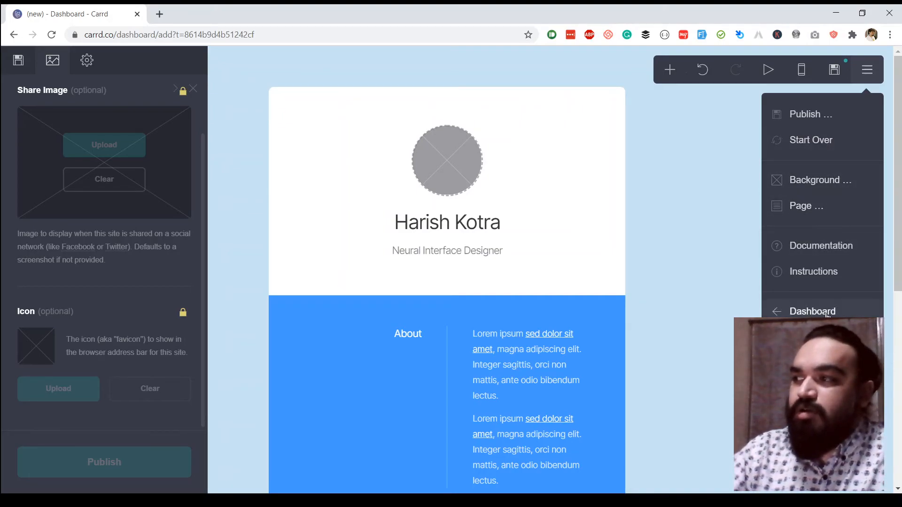
{"action": "left_click", "coordinate": [812, 312]}
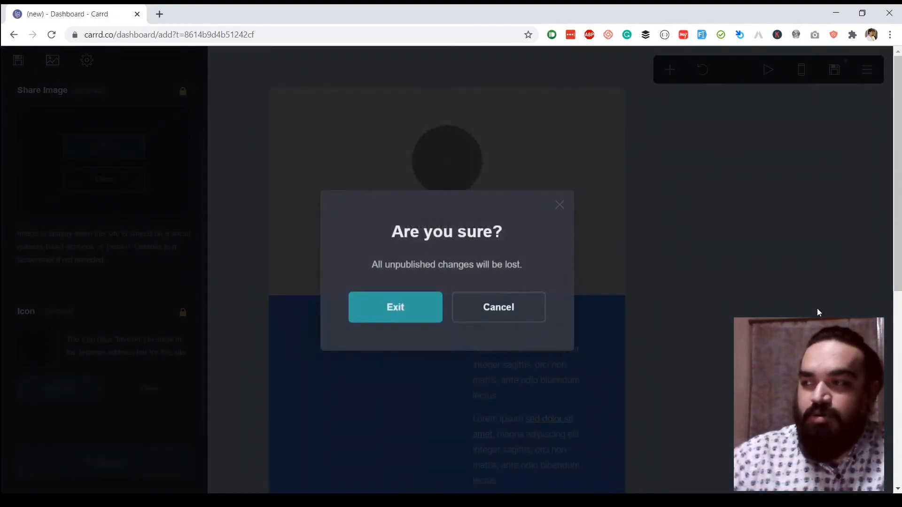
{"action": "left_click", "coordinate": [419, 315]}
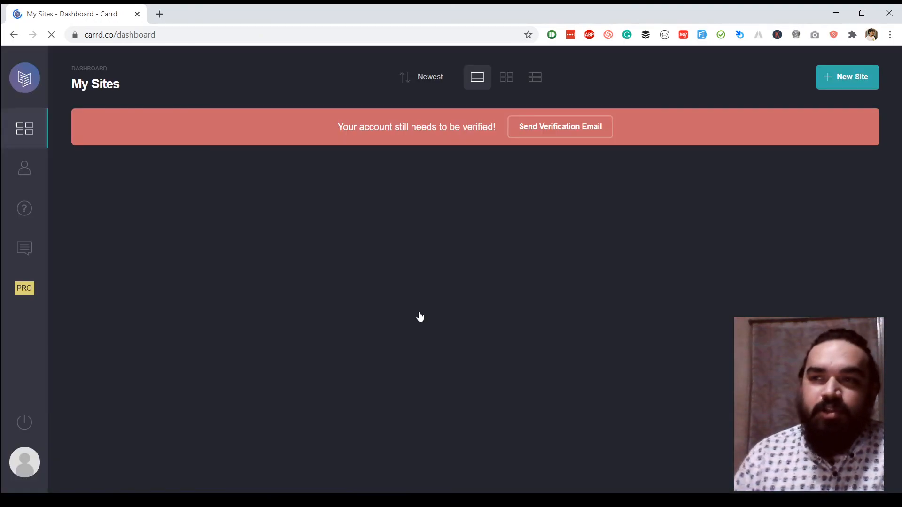